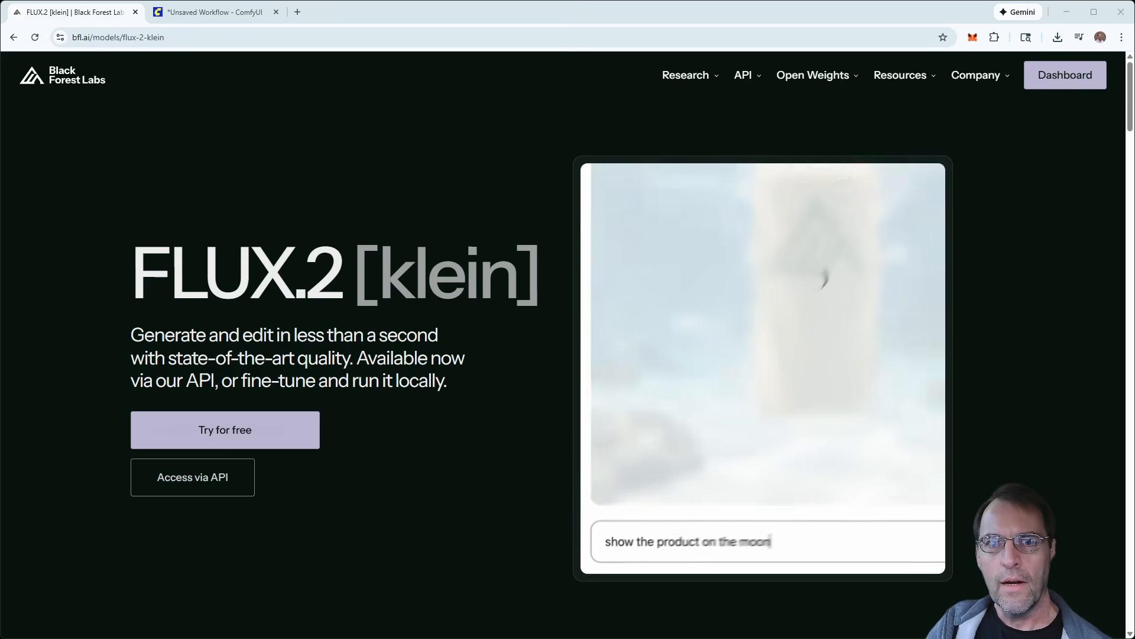
Look through the FLUX.2 [klein] product page, including the speed section and sample image gallery, and close the page
click(173, 39)
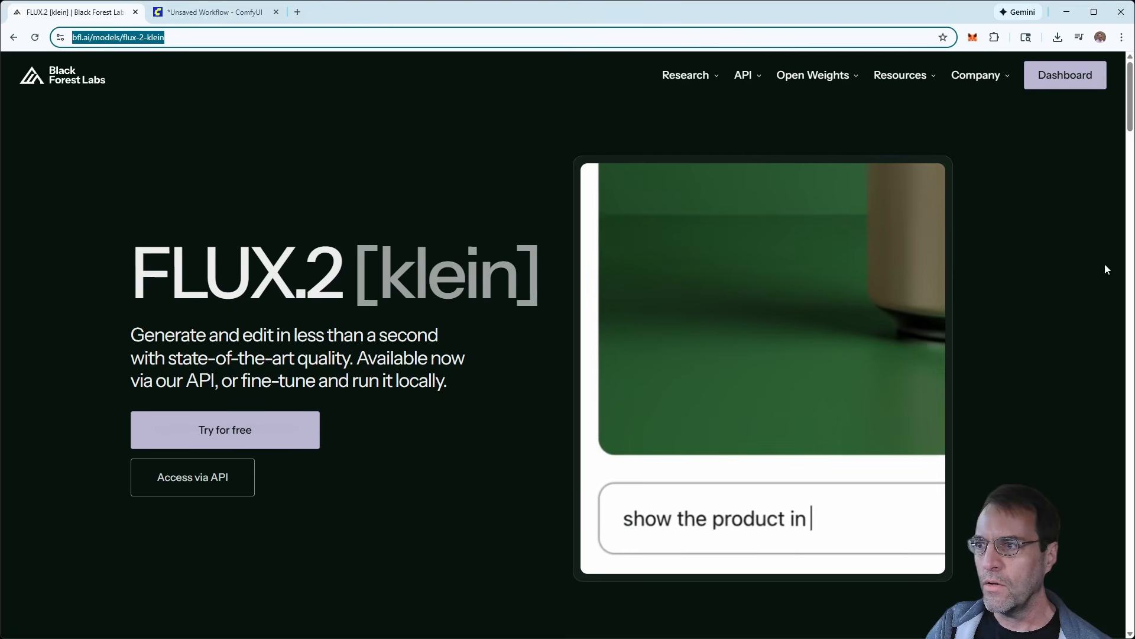
click(1063, 241)
scroll(1130, 154, down, 3)
drag(1131, 150, 1131, 198)
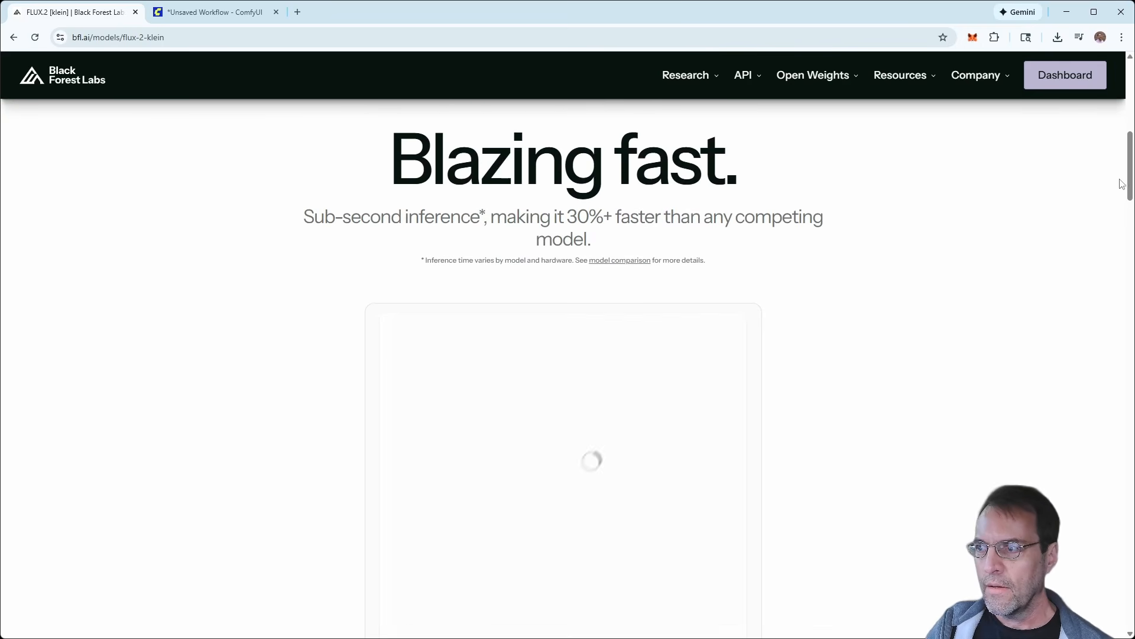
scroll(727, 287, down, 10)
scroll(568, 367, up, 2)
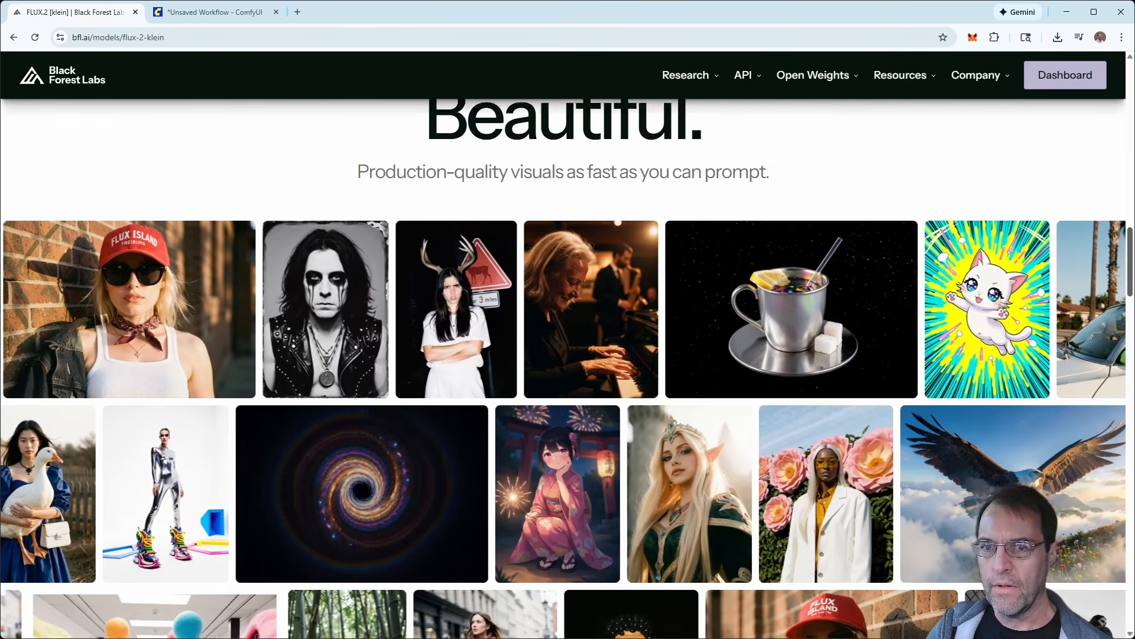
scroll(568, 367, down, 3)
scroll(568, 366, down, 3)
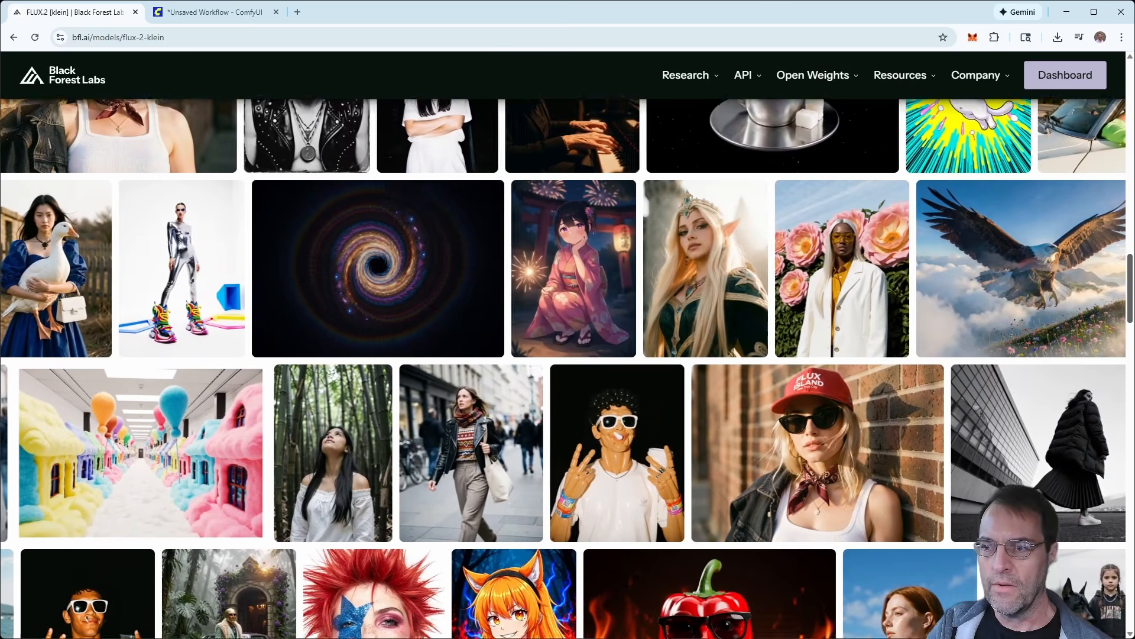
scroll(568, 366, up, 3)
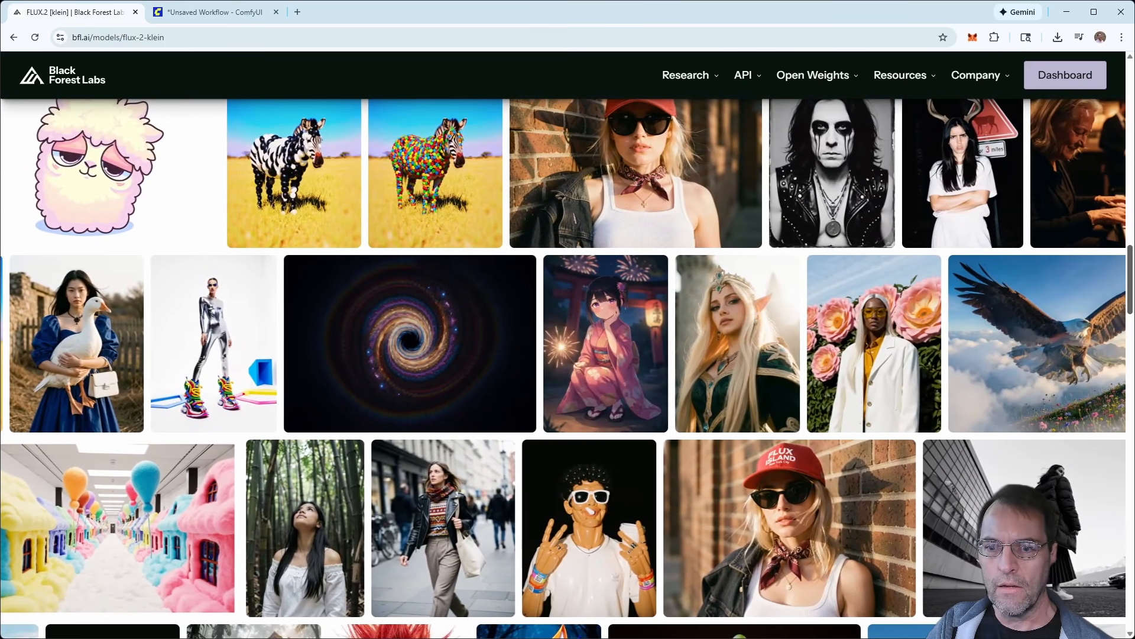
scroll(567, 367, down, 5)
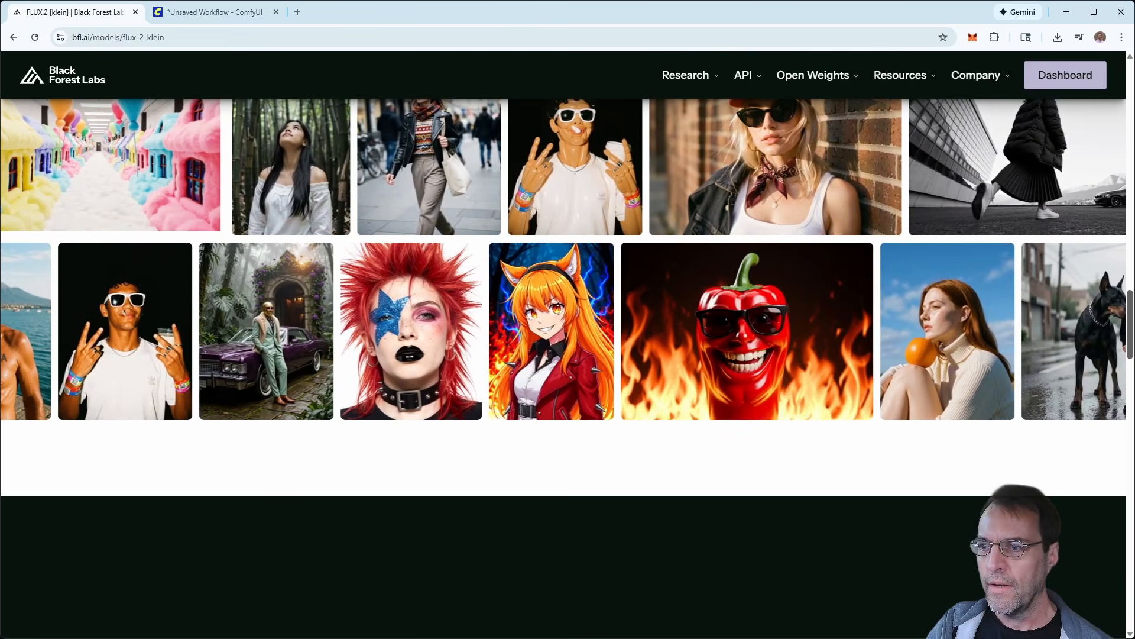
scroll(568, 366, down, 1)
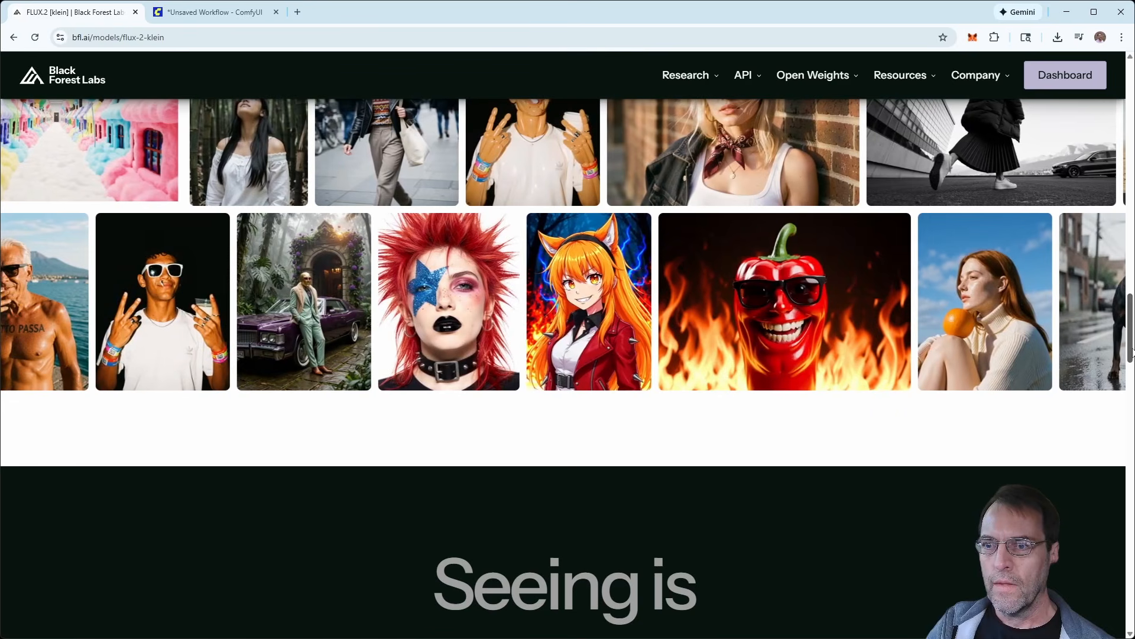
drag(1133, 352, 1133, 118)
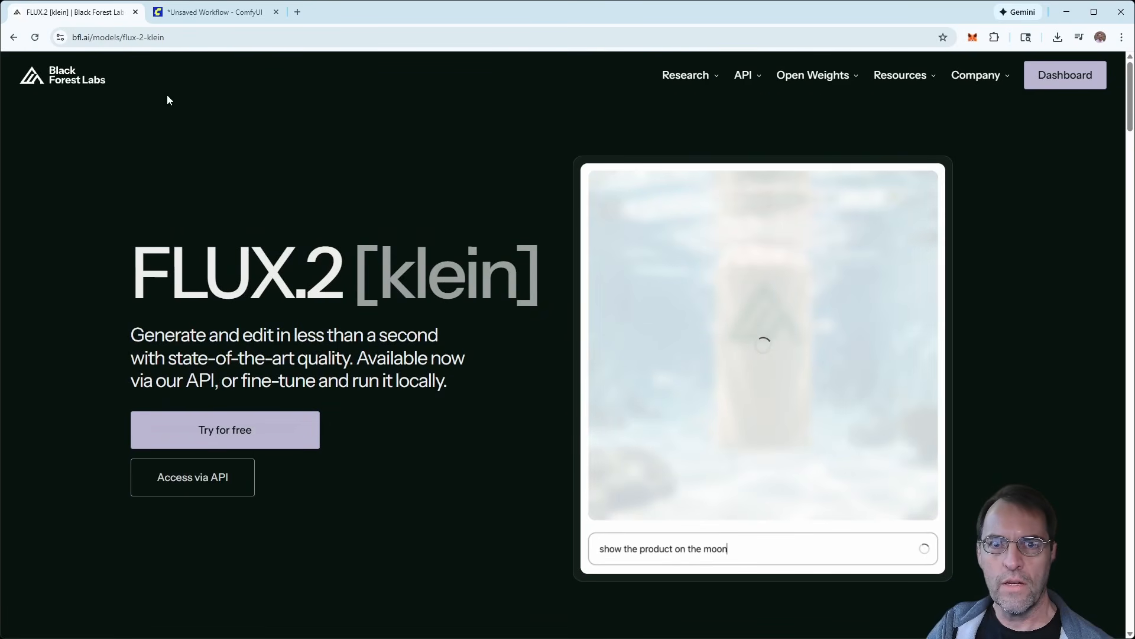
click(134, 12)
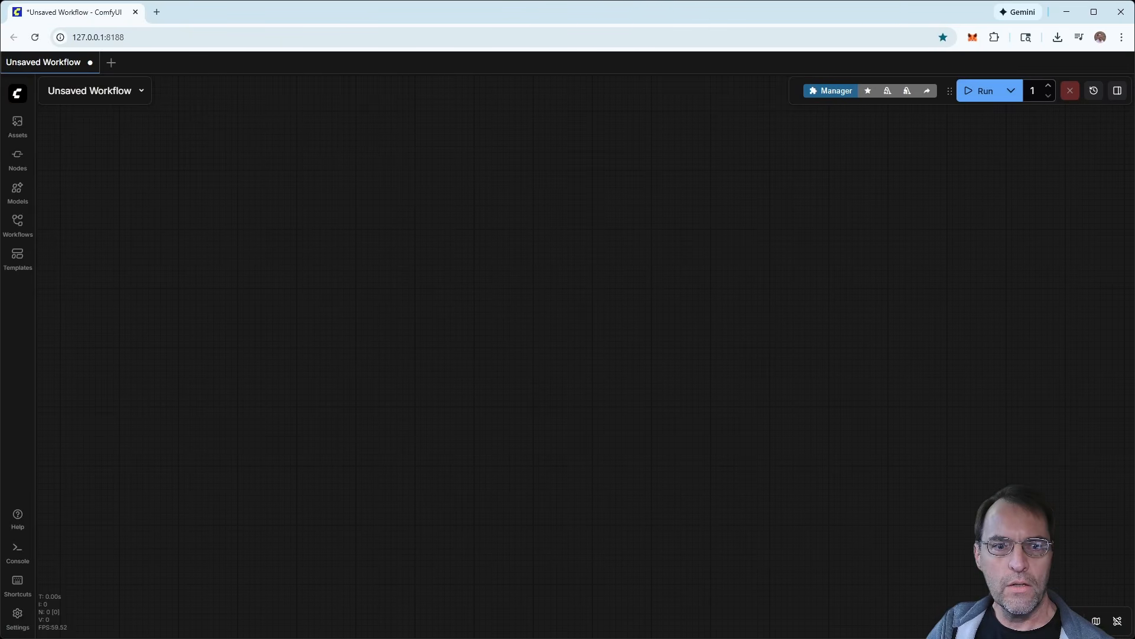
Switch to the Command Prompt and list the contents of the flux-klein install folder
drag(0, 227, 562, 235)
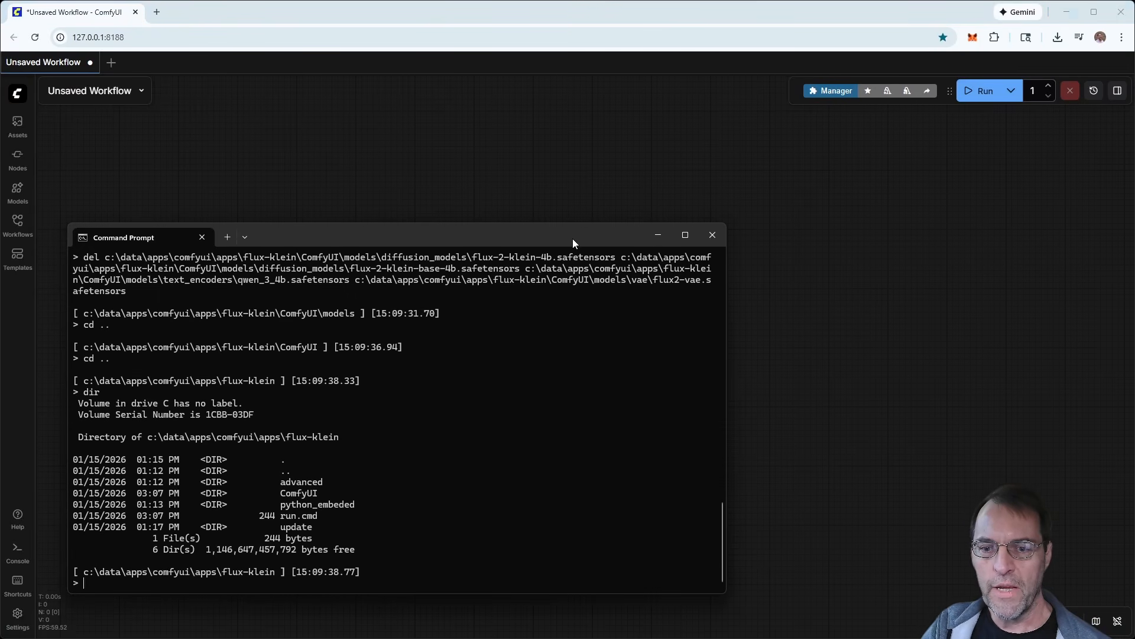
text(dir)
key(Return)
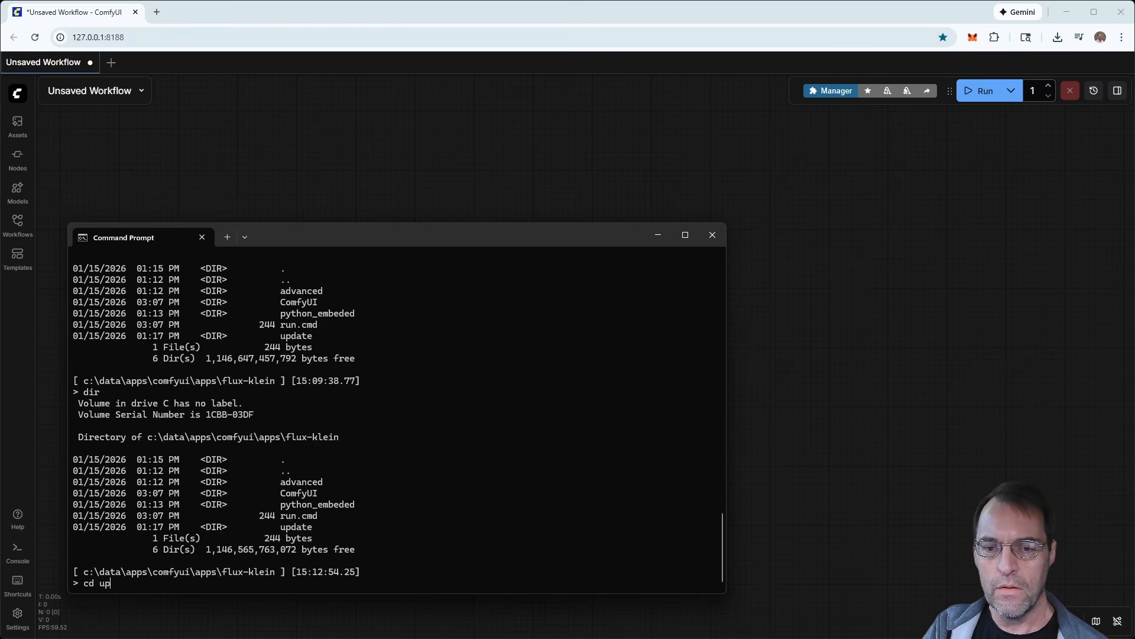
Change to the update folder, list its files, highlight update_comfyui.bat and move the terminal out of view
key(Return)
text(dir)
key(Return)
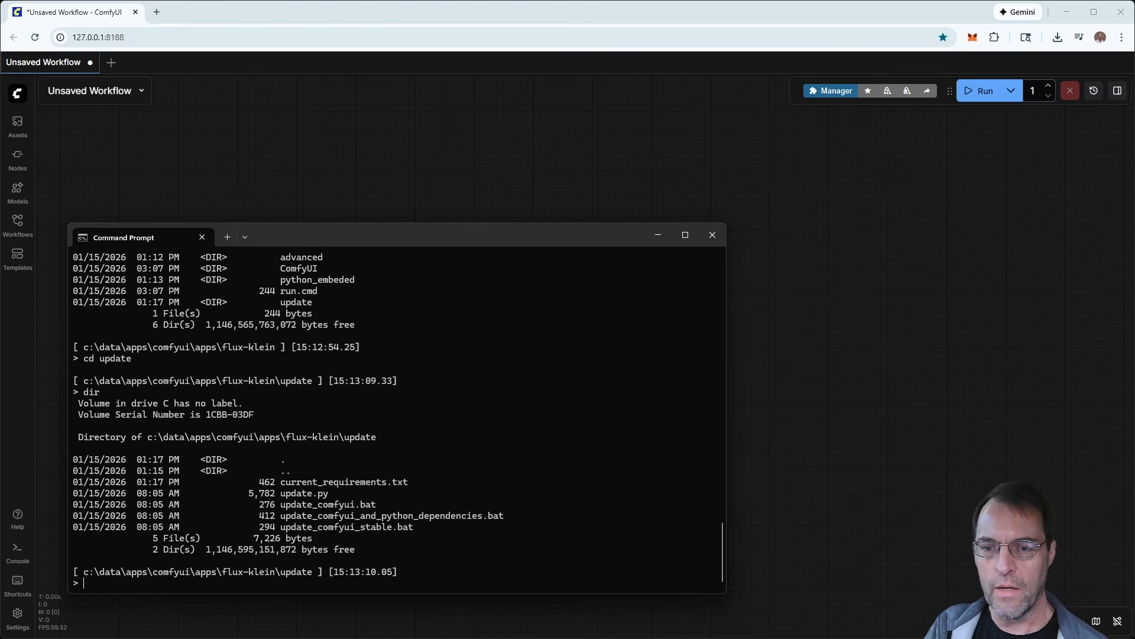
double_click(323, 510)
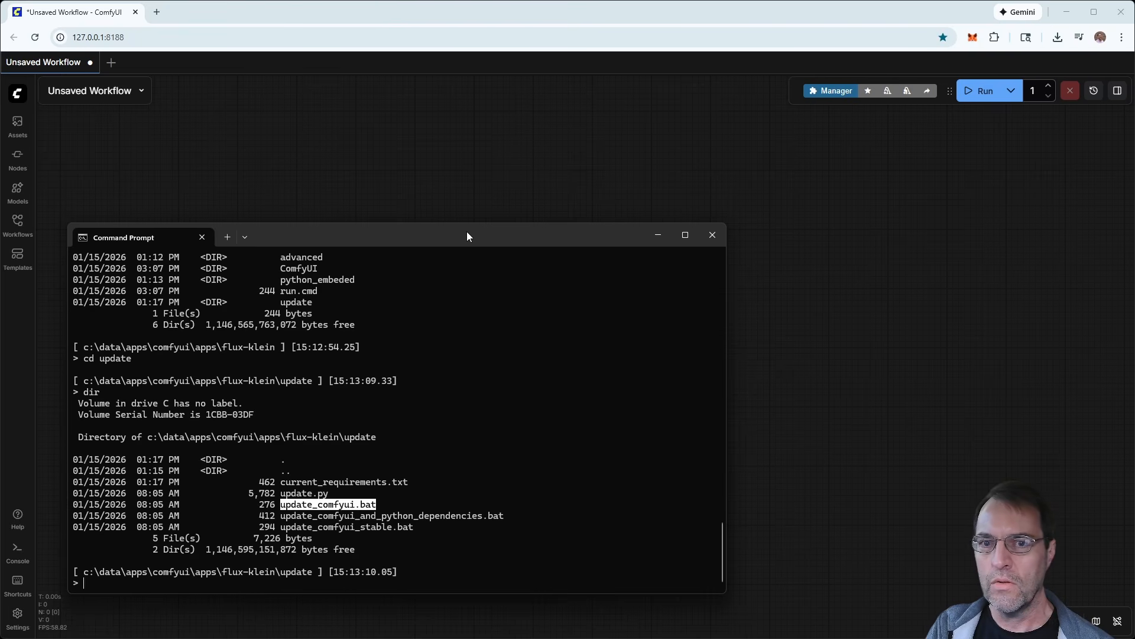
drag(466, 232, 0, 101)
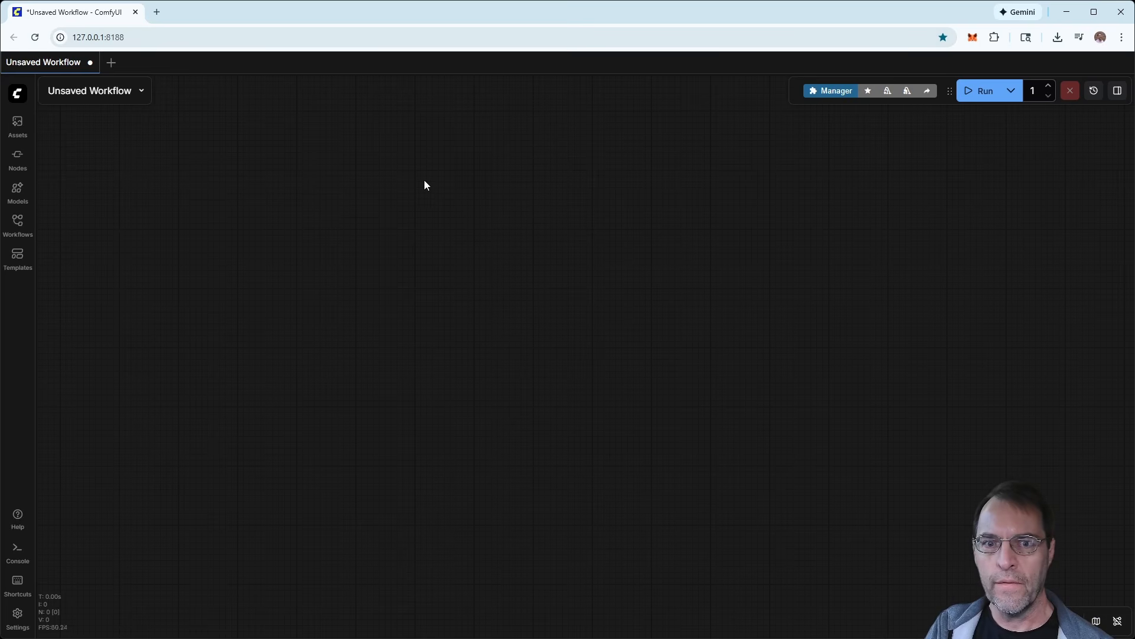
Filter the workflow templates by the Flux.2 Klein model and load the "Flux.2 [Klein] 4B: Text to Image" template
click(18, 260)
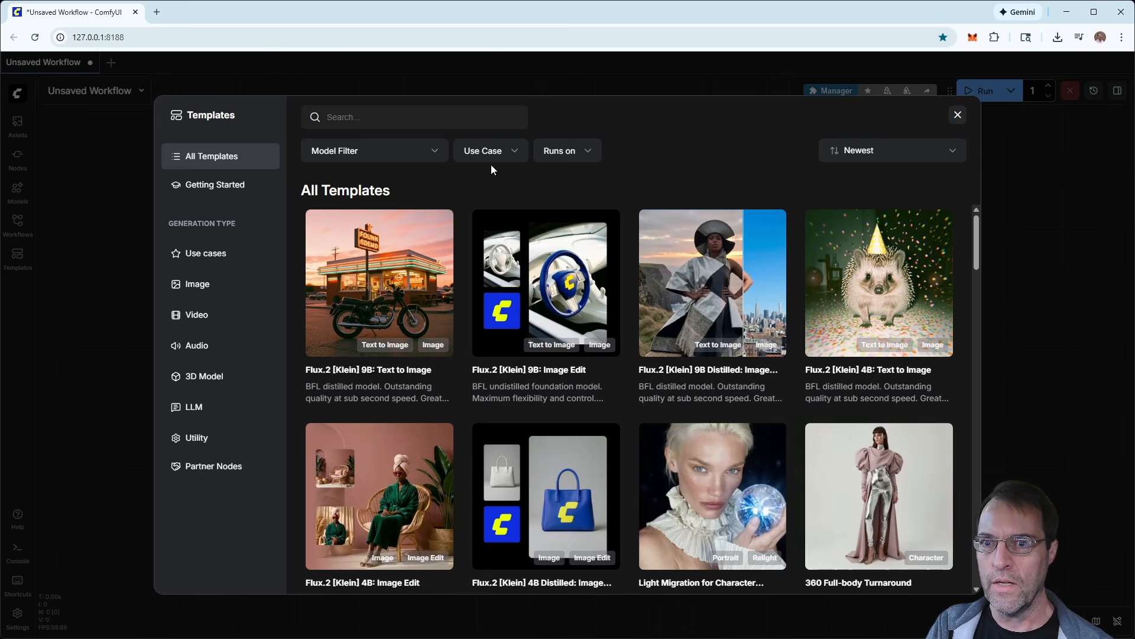
click(417, 162)
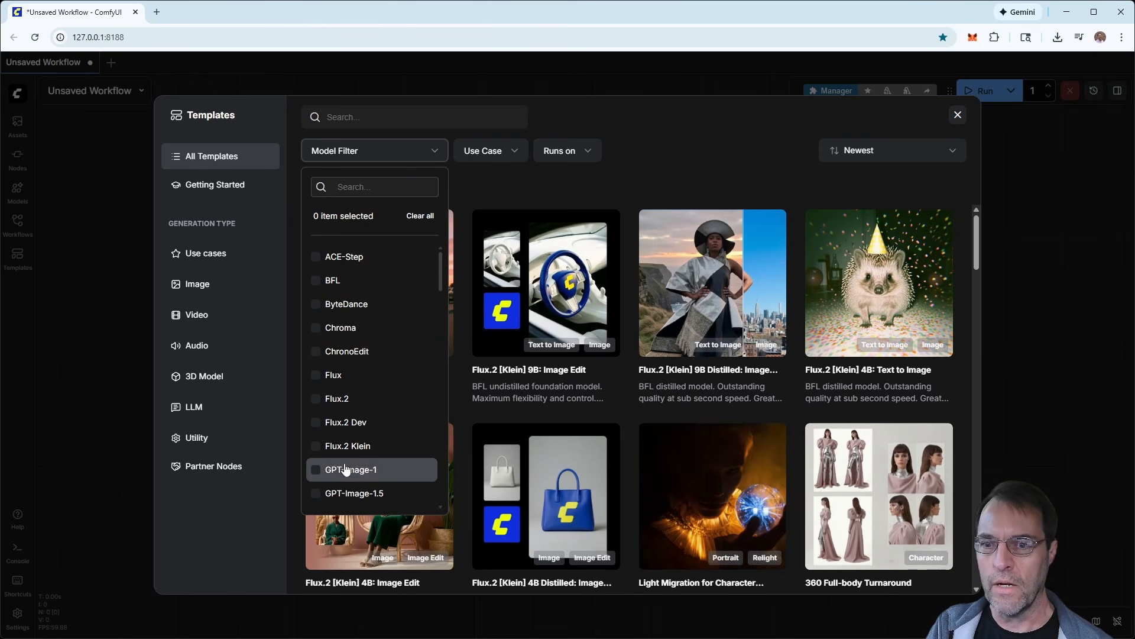
click(323, 452)
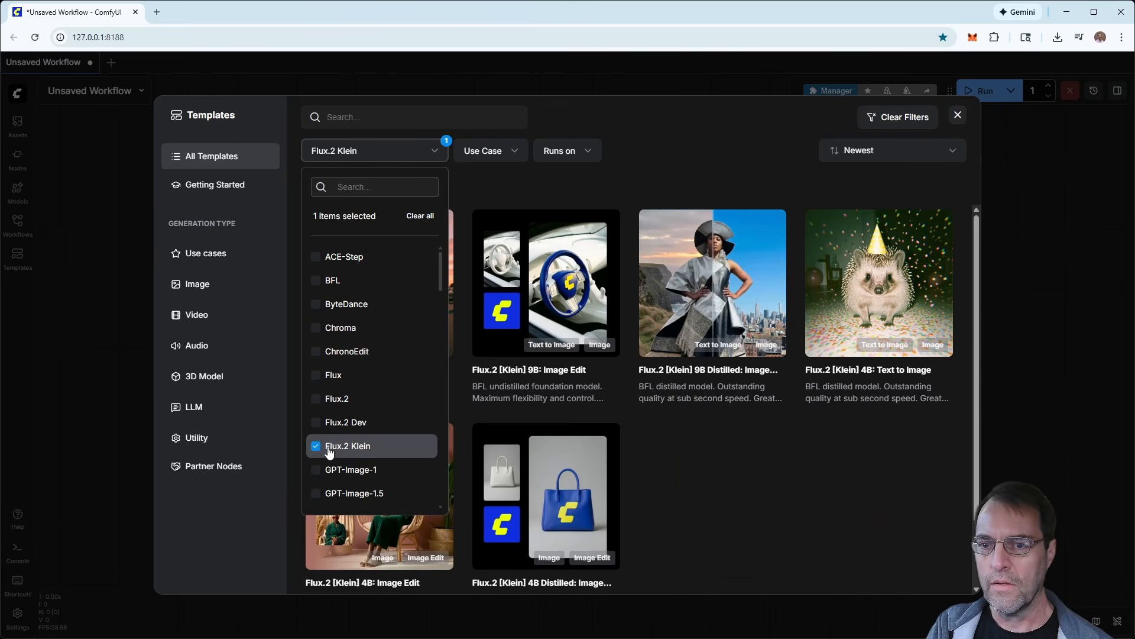
click(674, 169)
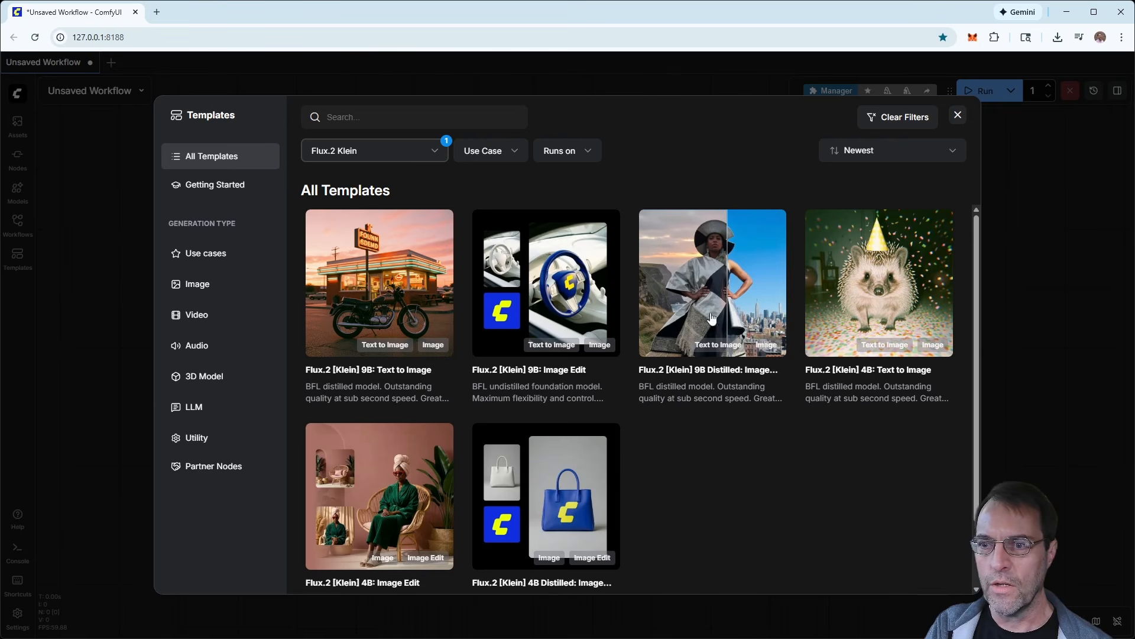
click(884, 289)
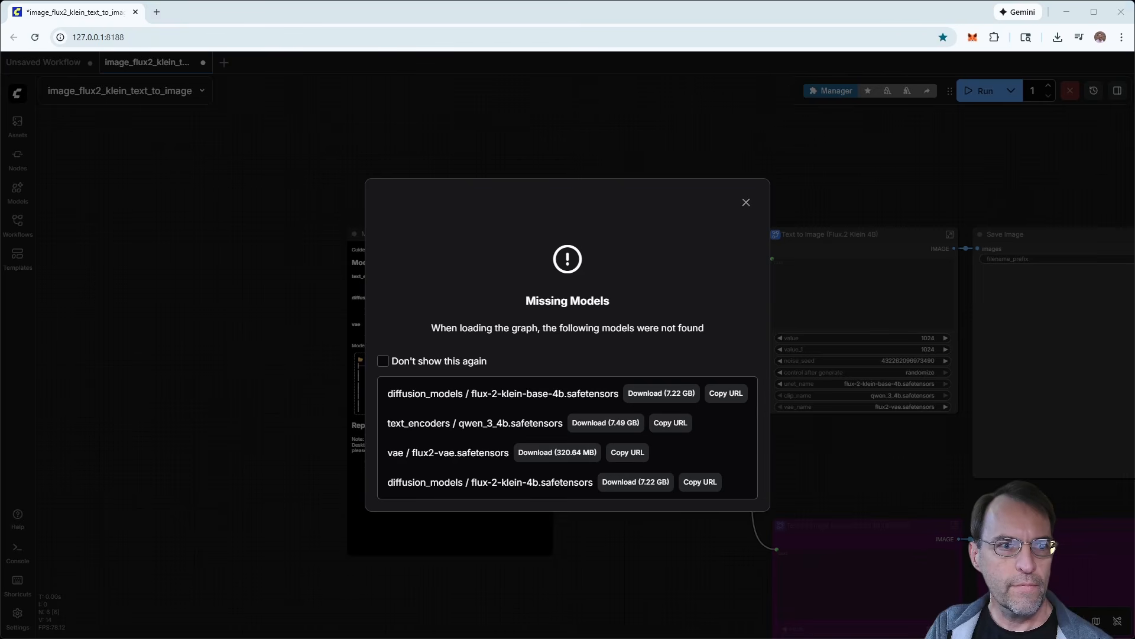
Bring up File Explorer windows for the klein downloads and the flux-klein install, and open ComfyUI\models\diffusion_models in the latter
drag(0, 171, 274, 32)
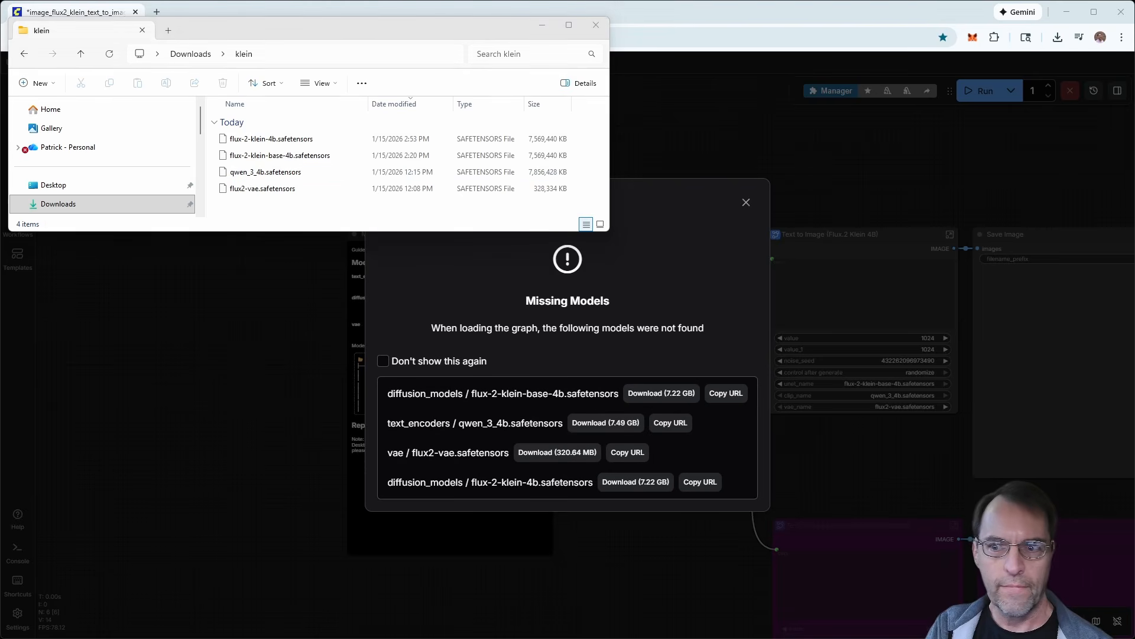
drag(846, 127, 941, 32)
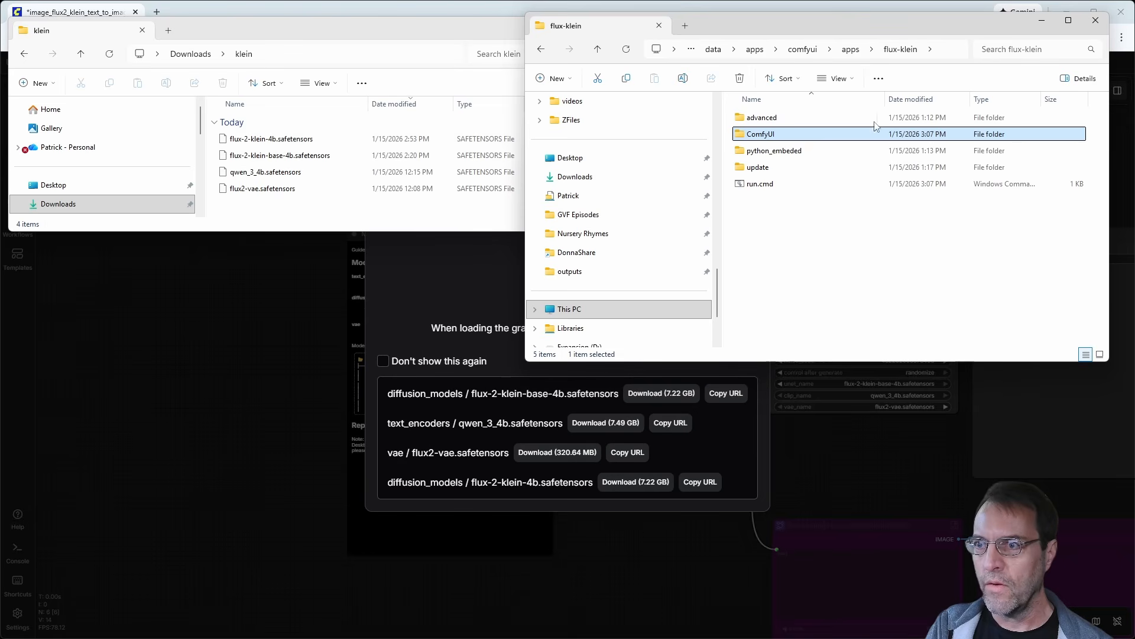
double_click(740, 139)
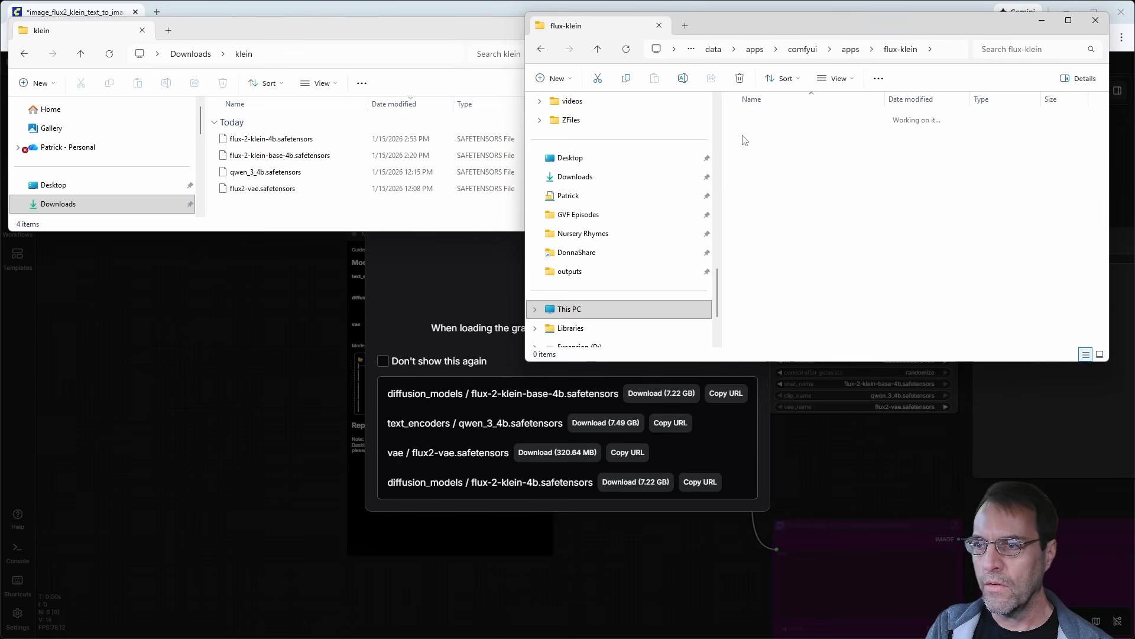
scroll(775, 298, down, 2)
scroll(774, 298, down, 2)
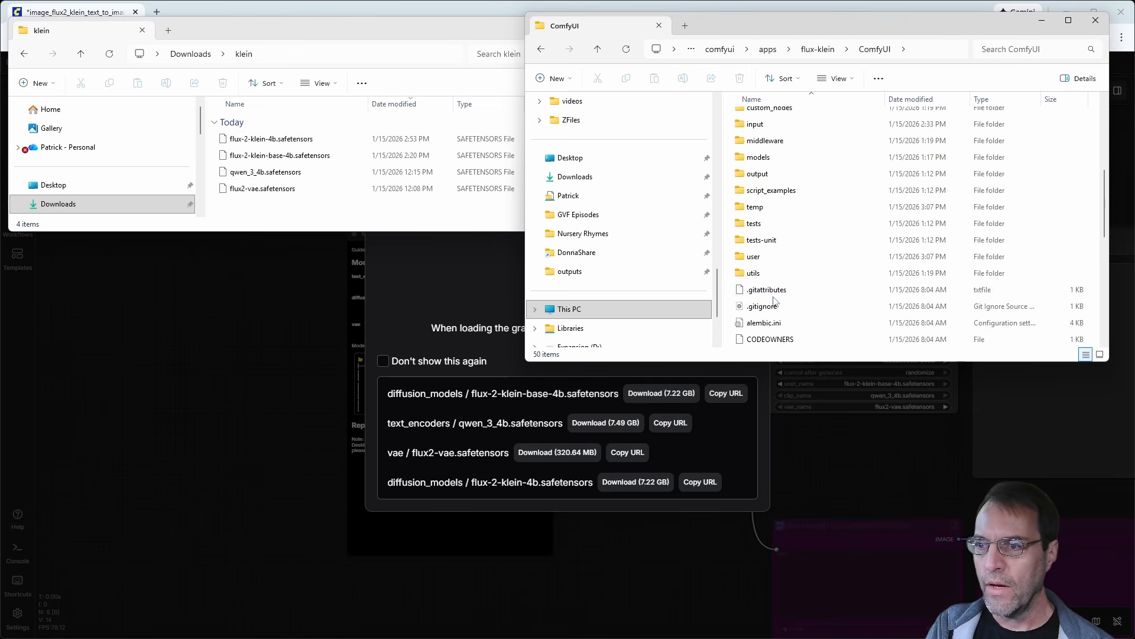
scroll(769, 278, up, 2)
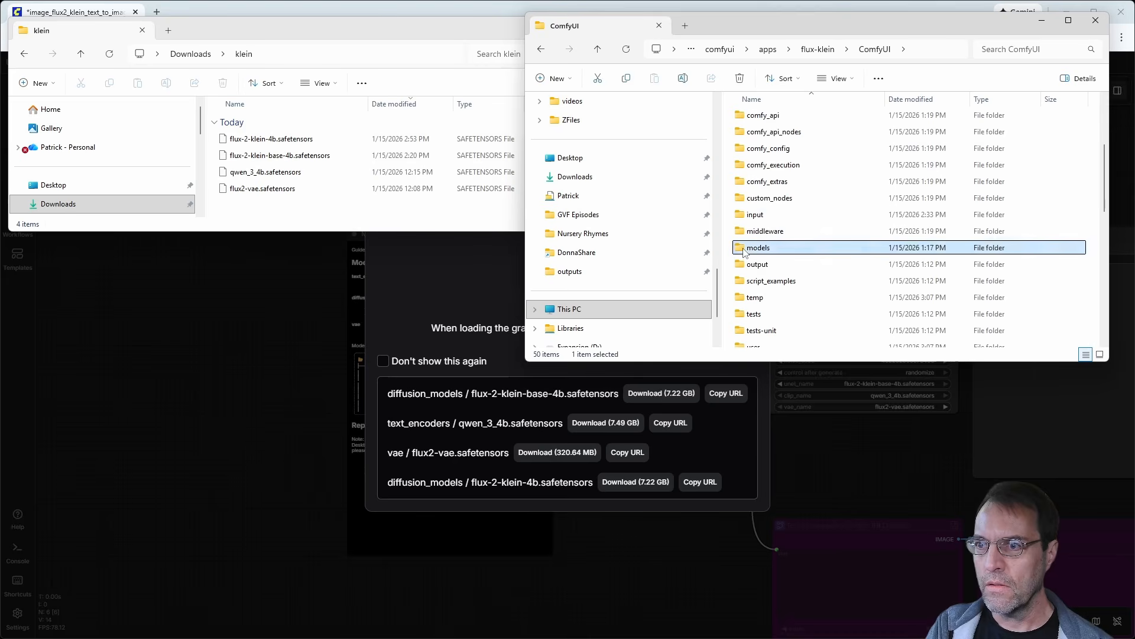
double_click(757, 247)
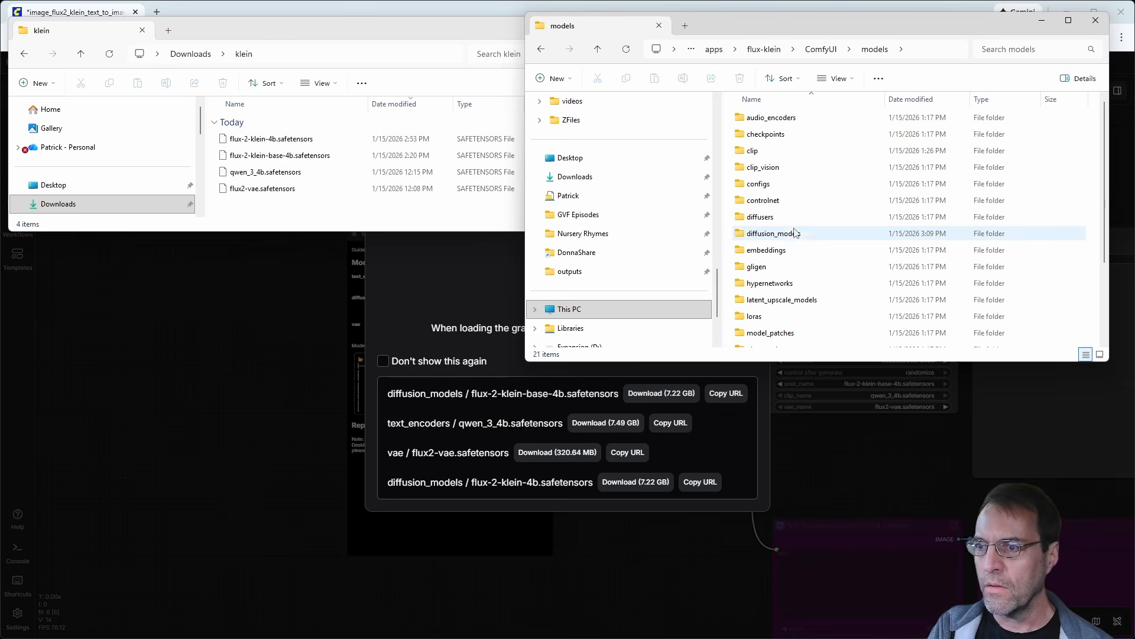
double_click(759, 236)
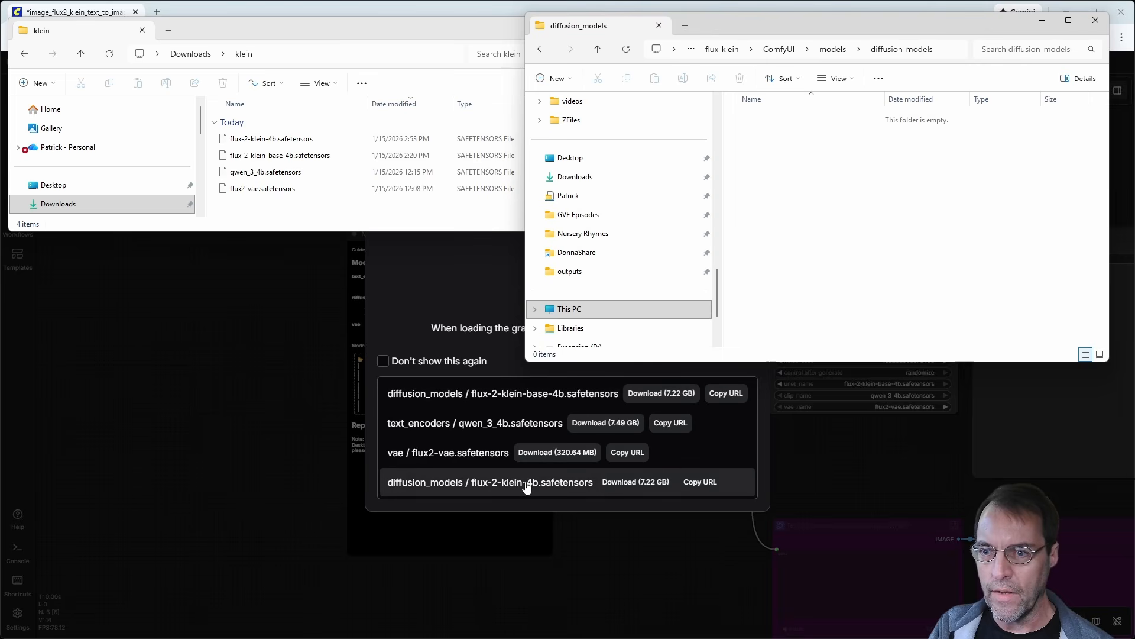
Copy flux-2-klein-4b.safetensors and flux-2-klein-base-4b.safetensors from the klein downloads into the diffusion_models folder
click(297, 228)
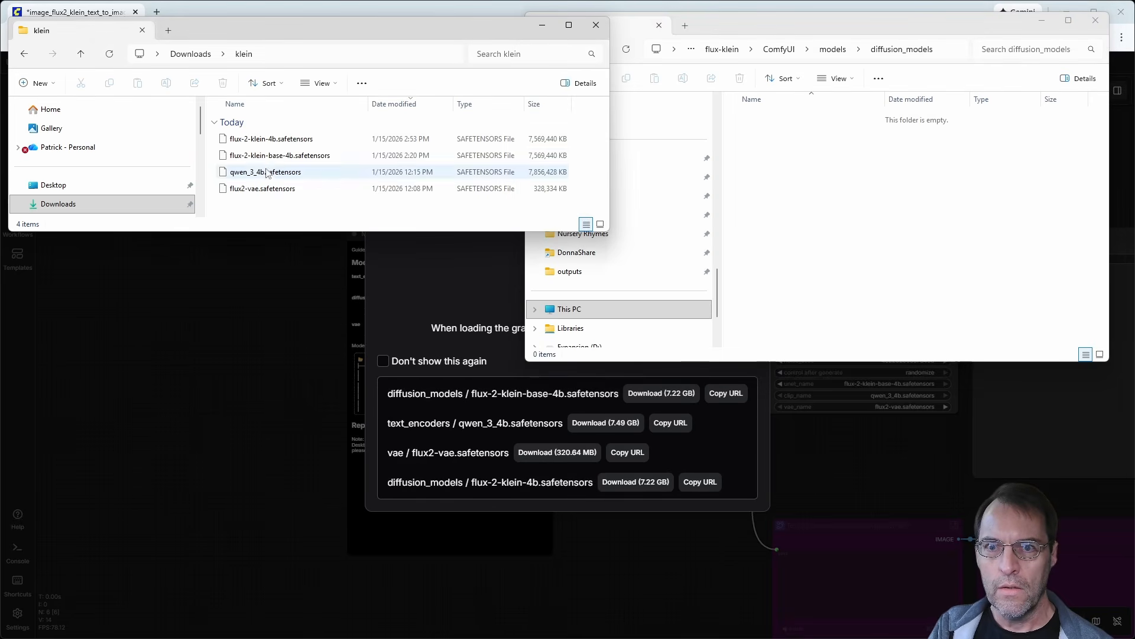
click(229, 142)
click(234, 156)
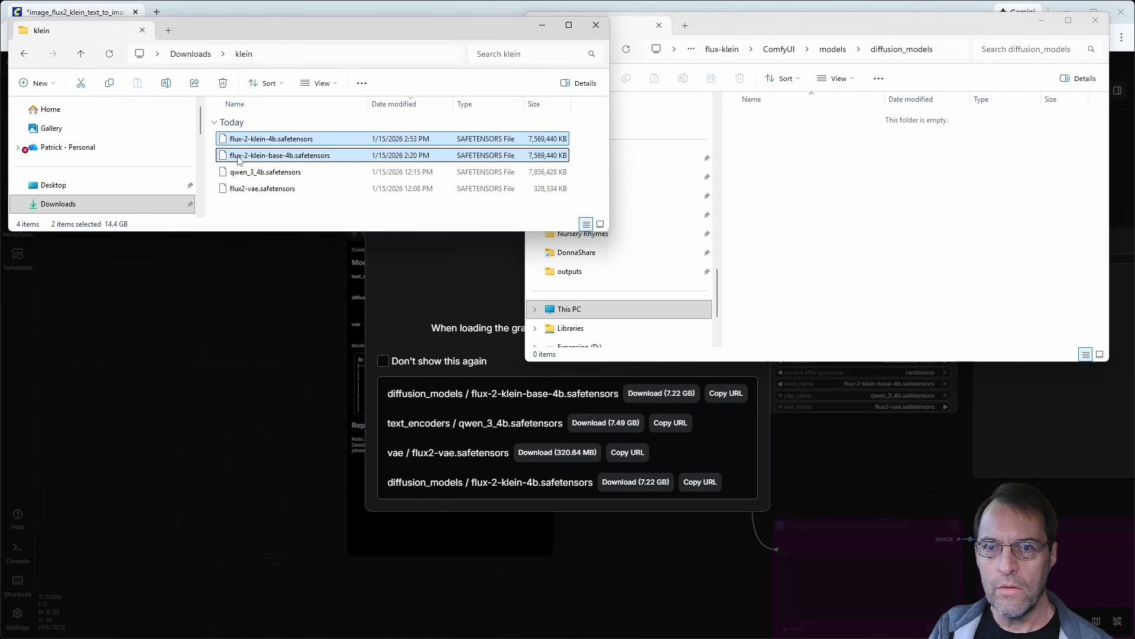
drag(234, 156, 868, 221)
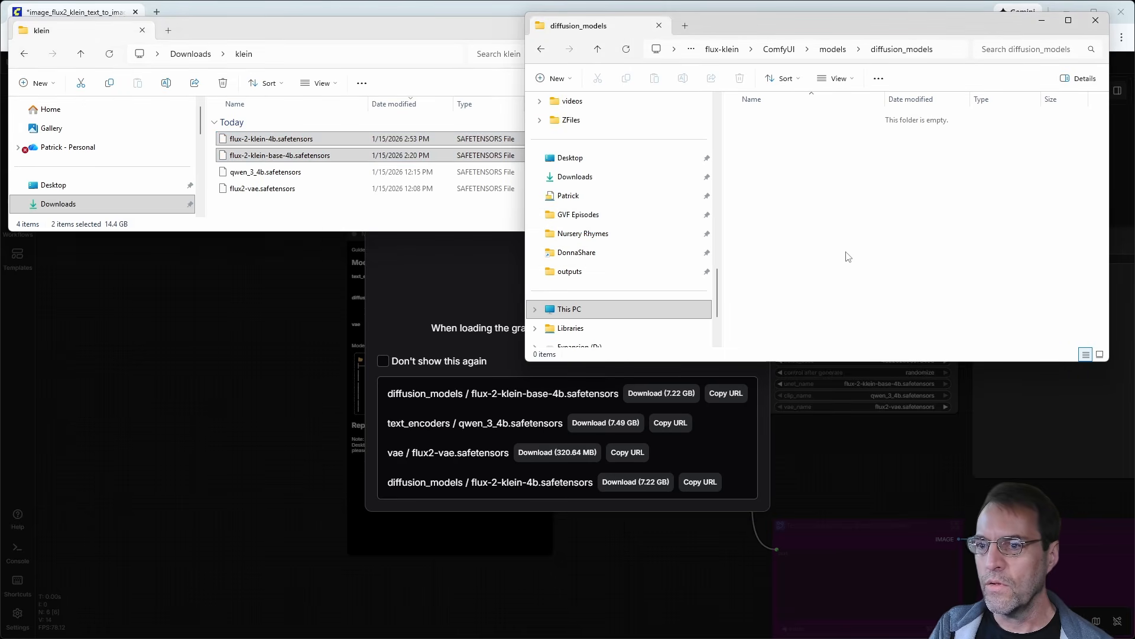
Open the text_encoders folder under models and copy qwen_3_4b.safetensors from the klein downloads into it
click(833, 50)
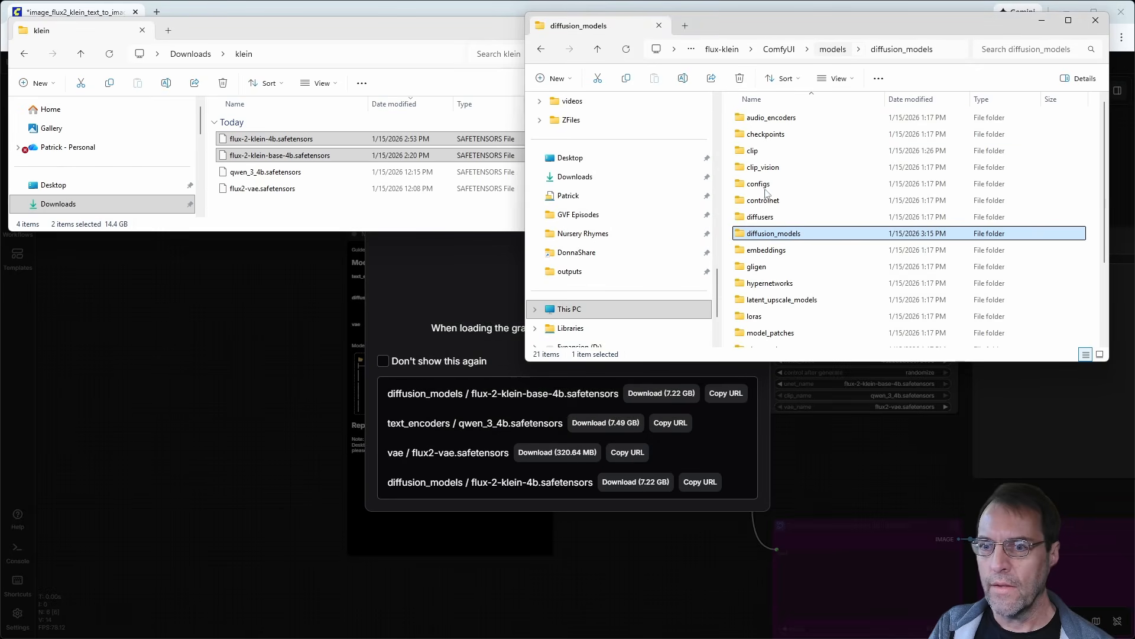
scroll(763, 295, down, 2)
click(763, 291)
double_click(763, 291)
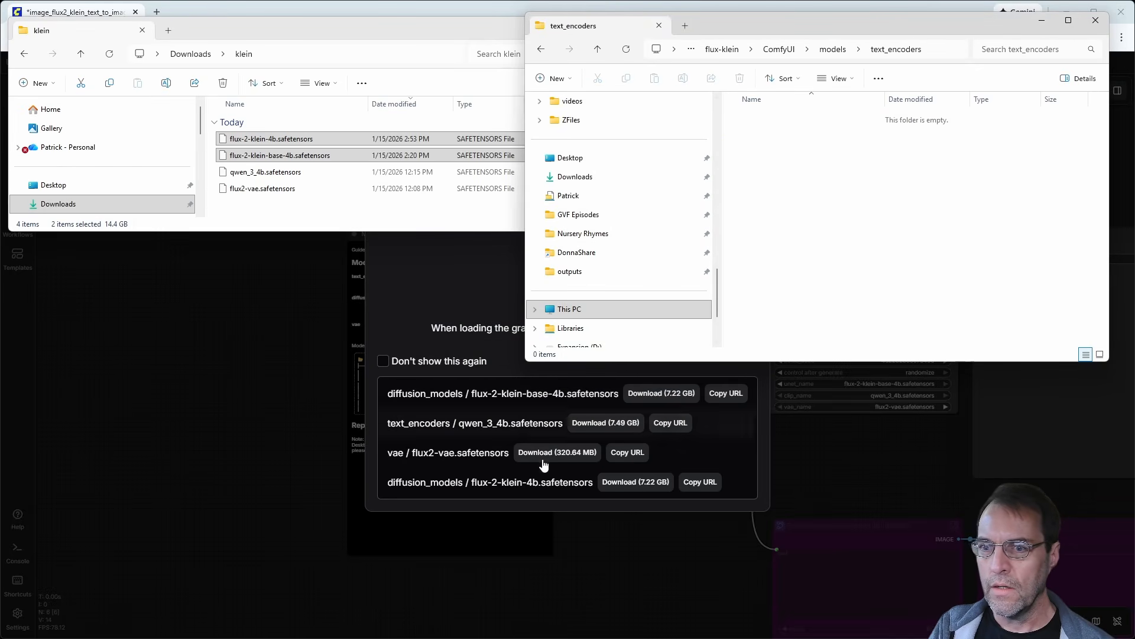
click(353, 229)
drag(244, 173, 923, 210)
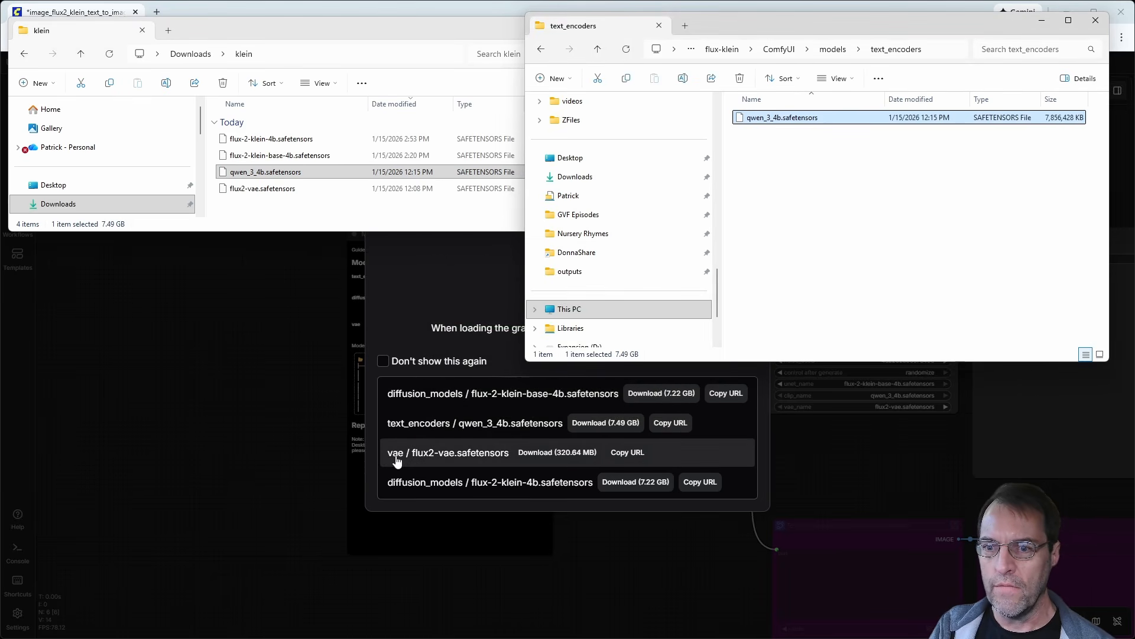
click(788, 148)
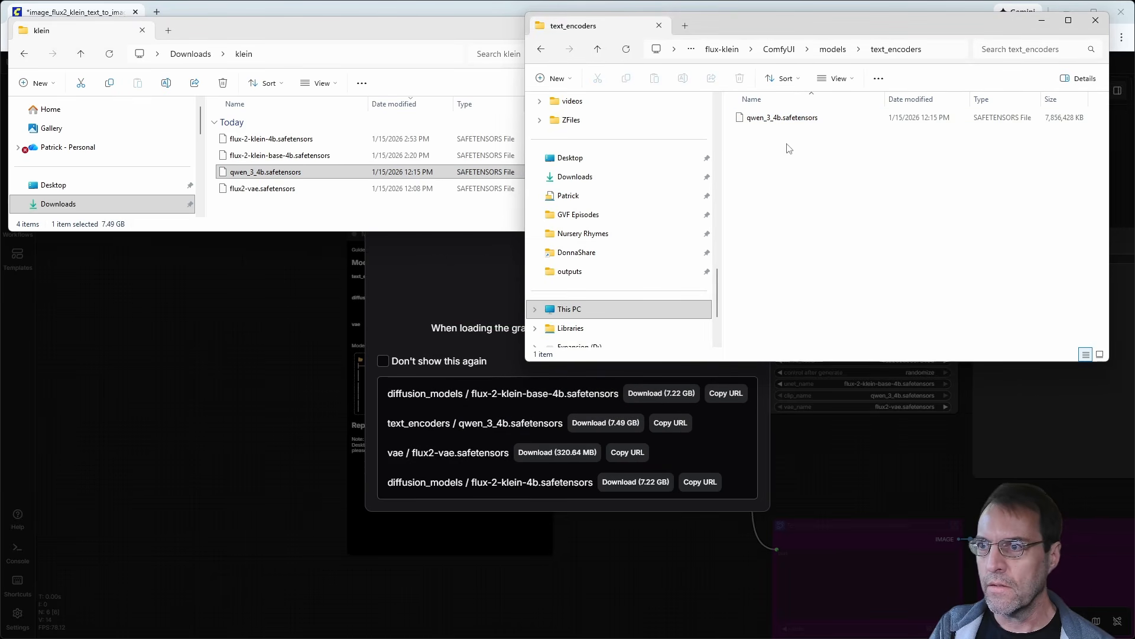
Open the vae folder under models and copy flux2-vae.safetensors from the klein downloads into it
click(832, 49)
scroll(757, 308, down, 1)
click(746, 328)
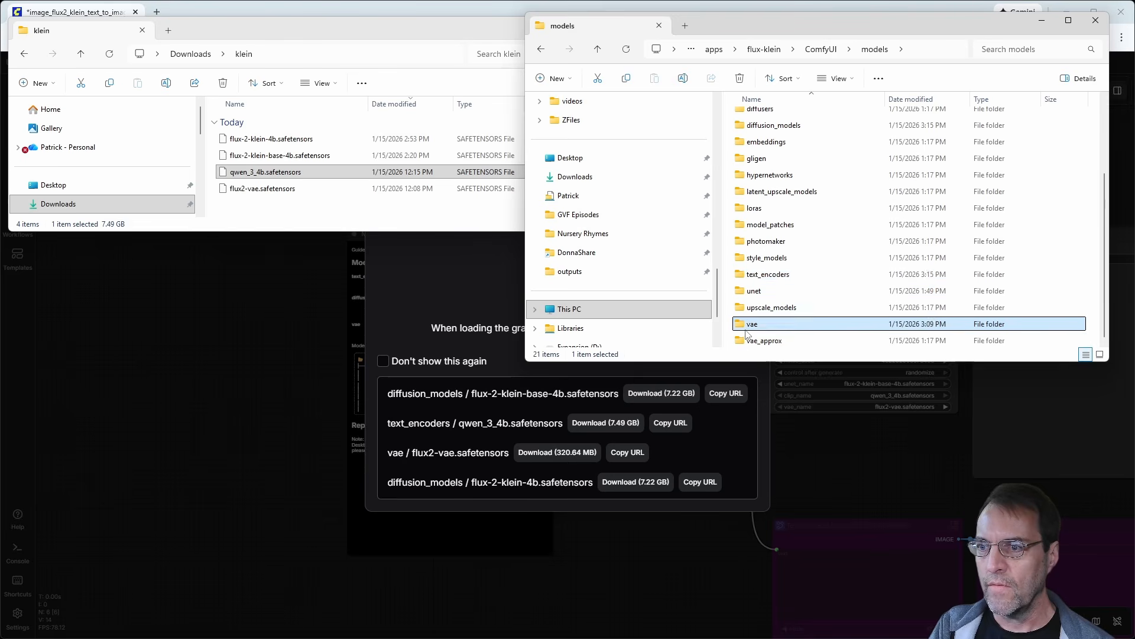
double_click(746, 329)
click(227, 192)
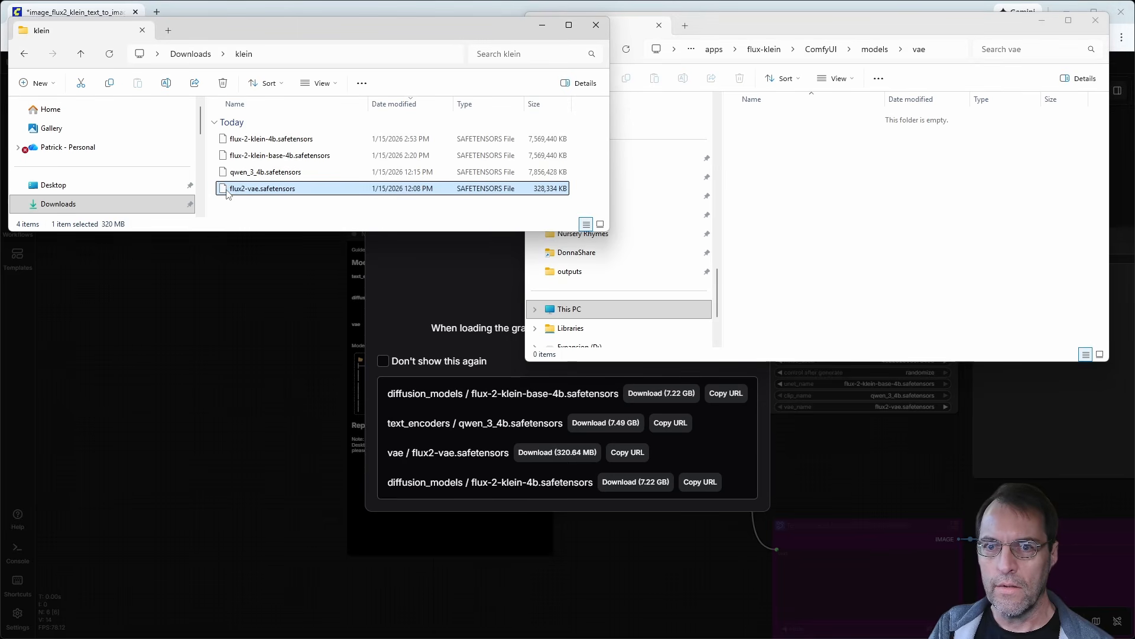
drag(227, 193, 831, 225)
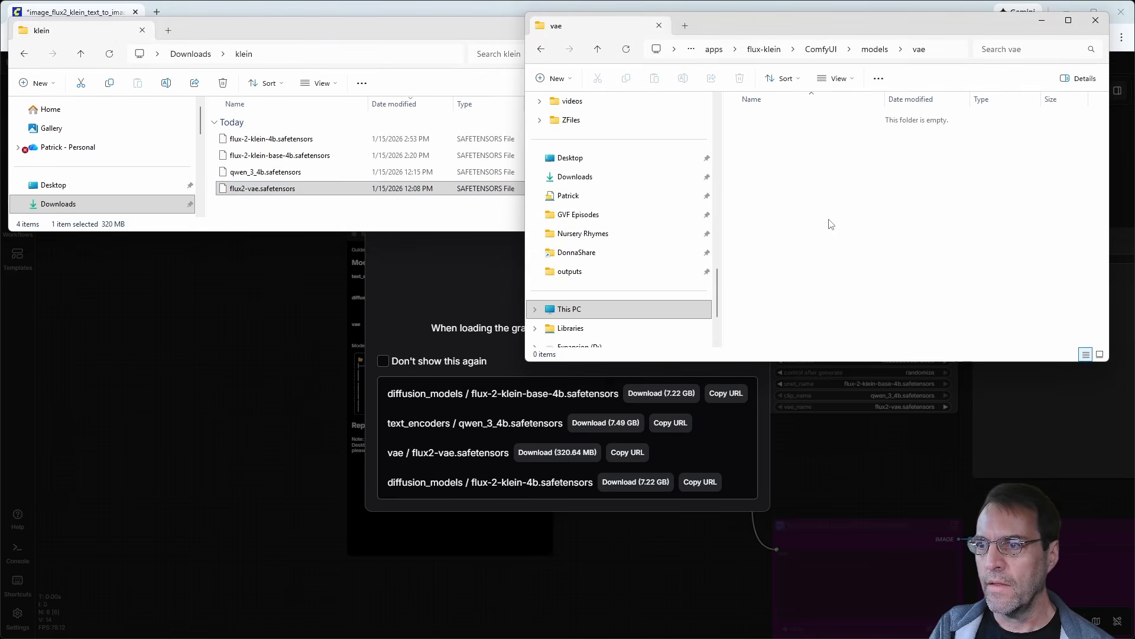
Switch back to ComfyUI, dismiss the missing-models dialog, and un-bypass the Text to Image (Flux.2 Klein 4B Distilled) node and its Save Image node
click(259, 458)
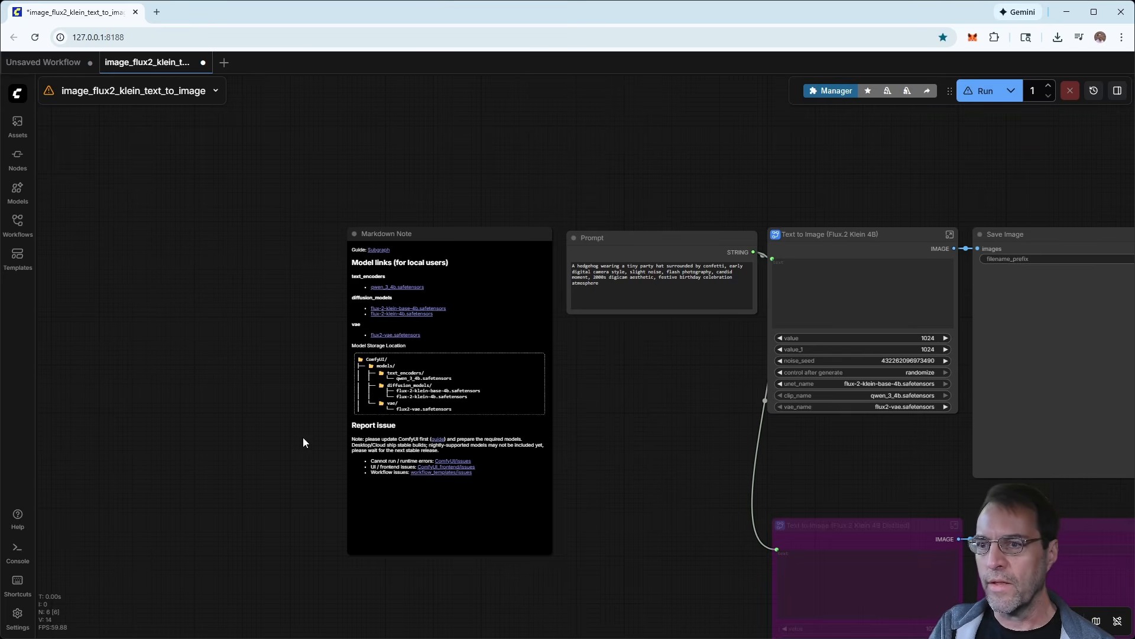
drag(626, 403, 472, 308)
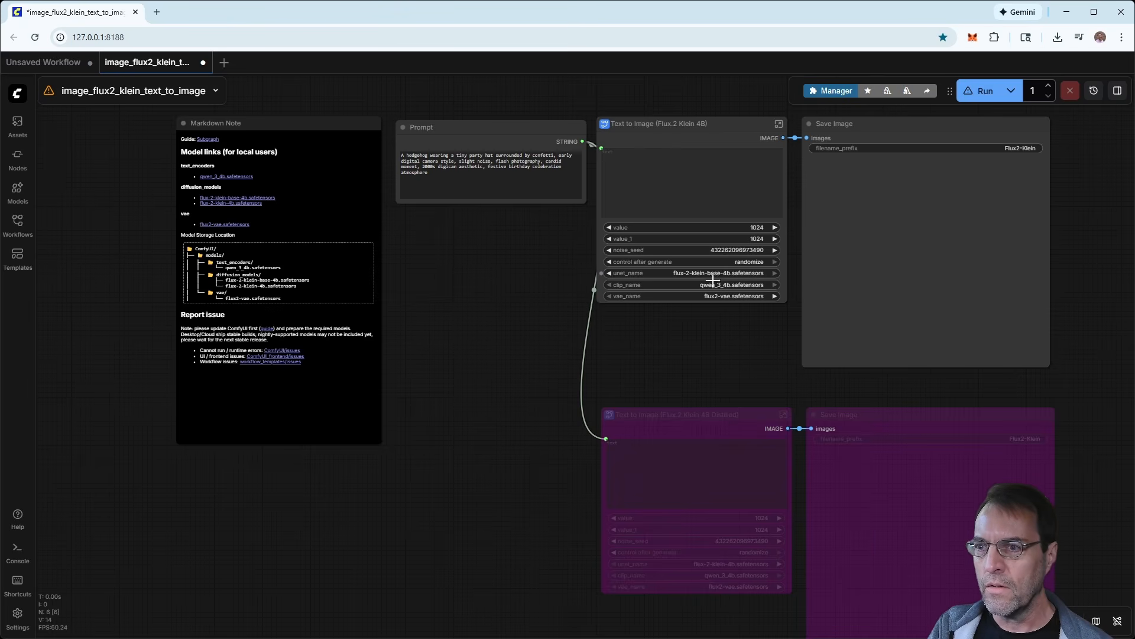
right_click(703, 414)
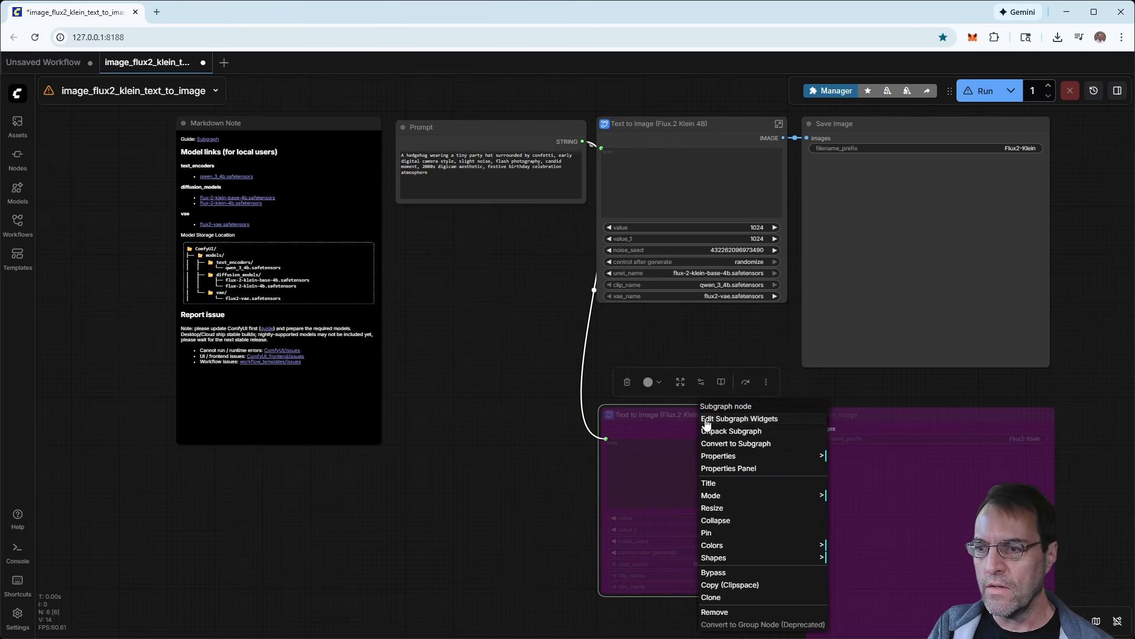
click(714, 574)
right_click(881, 409)
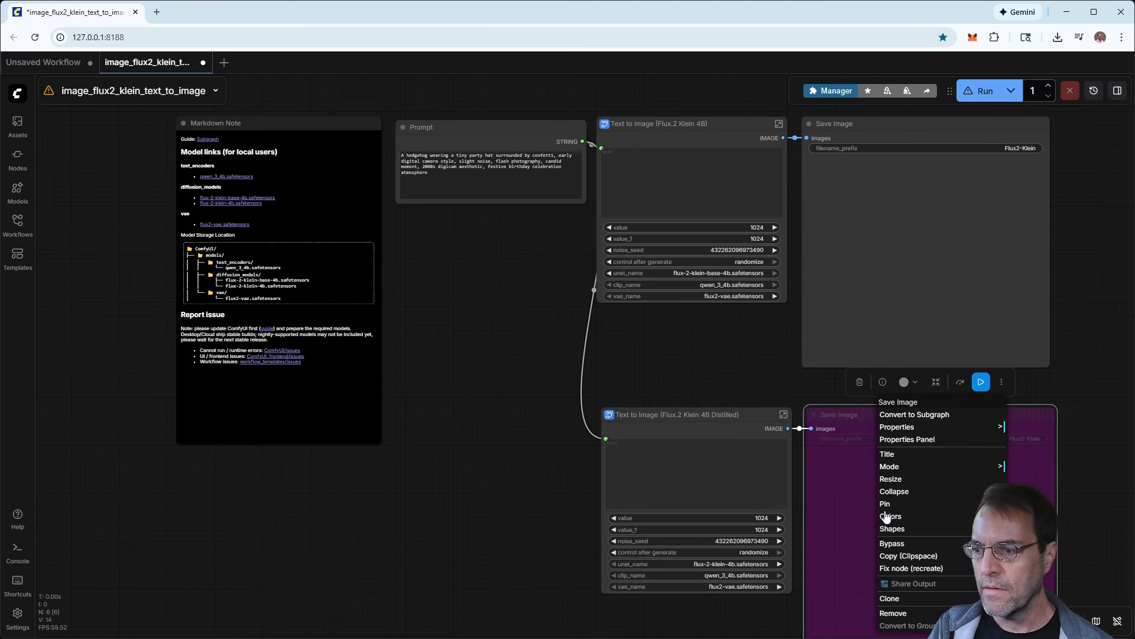
click(888, 544)
Run the workflow to generate the hedgehog image with both the base and the distilled Klein 4B branches
drag(751, 377, 715, 364)
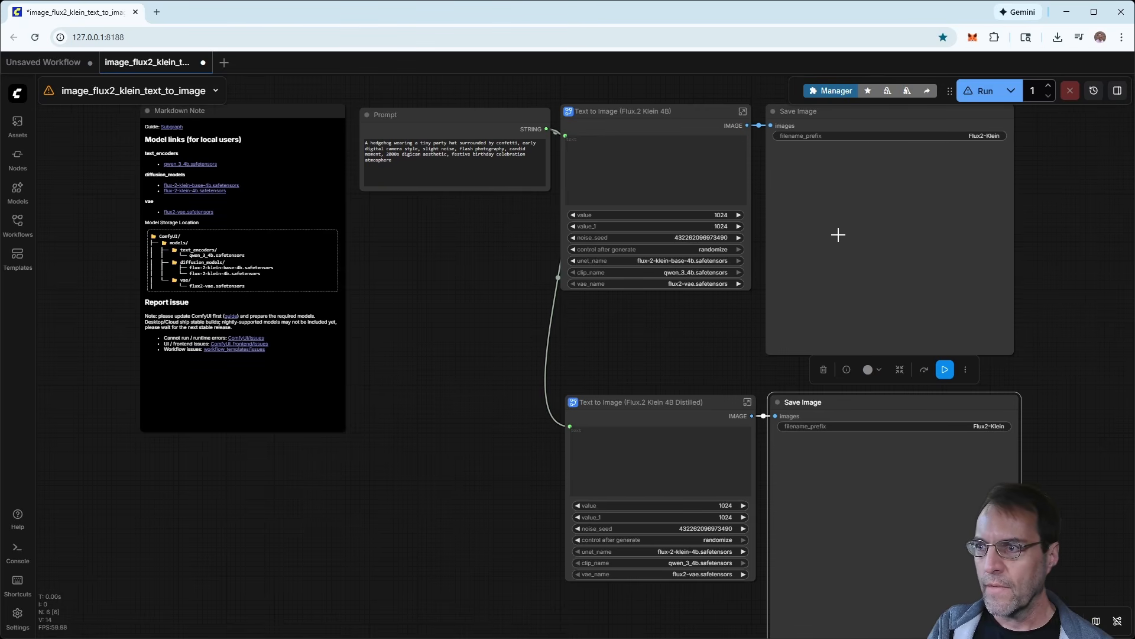
click(970, 103)
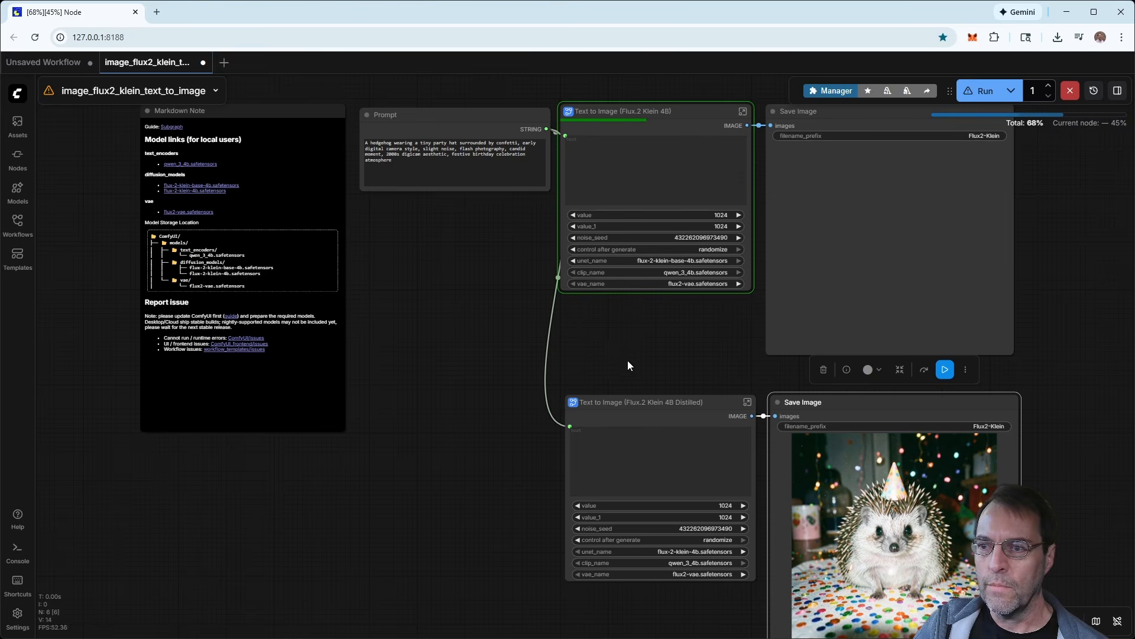
drag(644, 357, 426, 332)
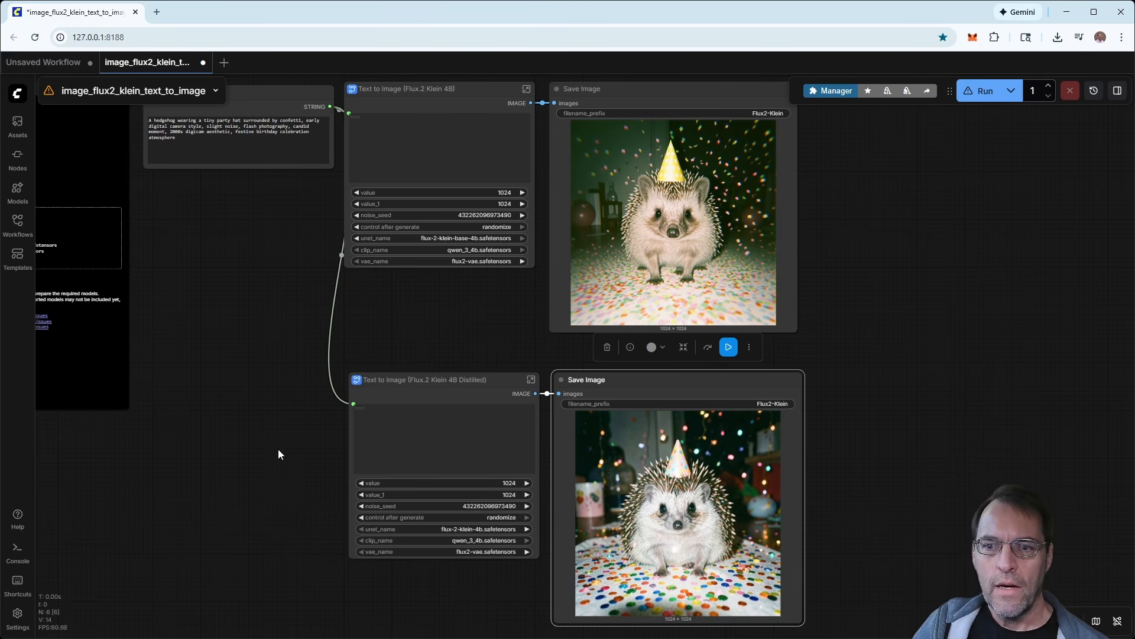
drag(271, 436, 386, 445)
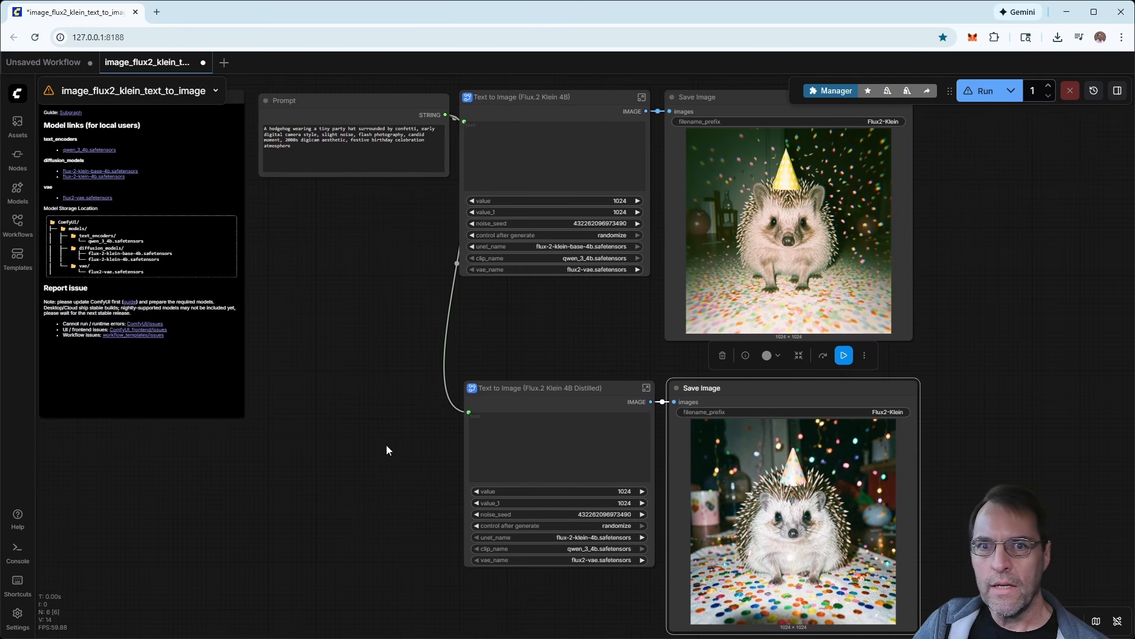
Look over the workflow templates available for Flux.2 Klein and close the template browser
click(15, 263)
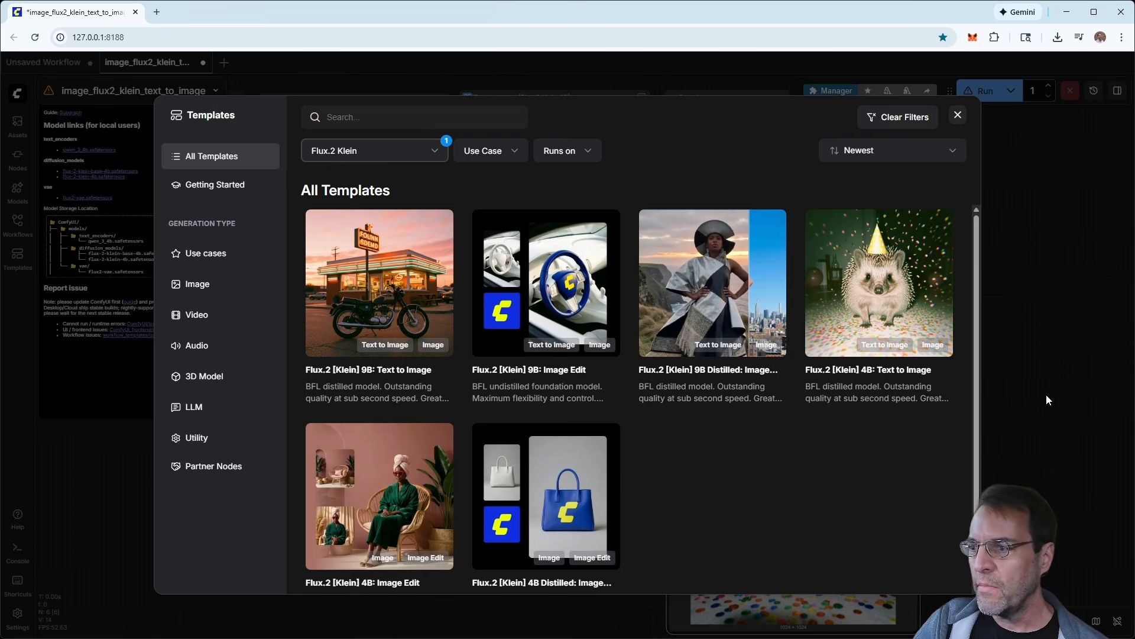
click(959, 116)
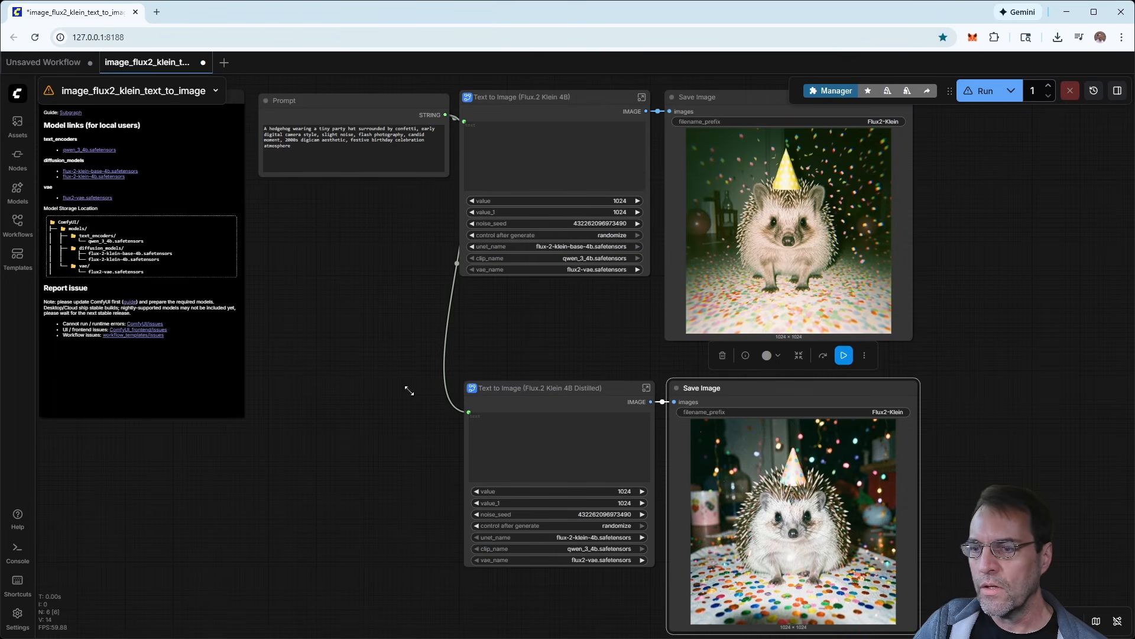